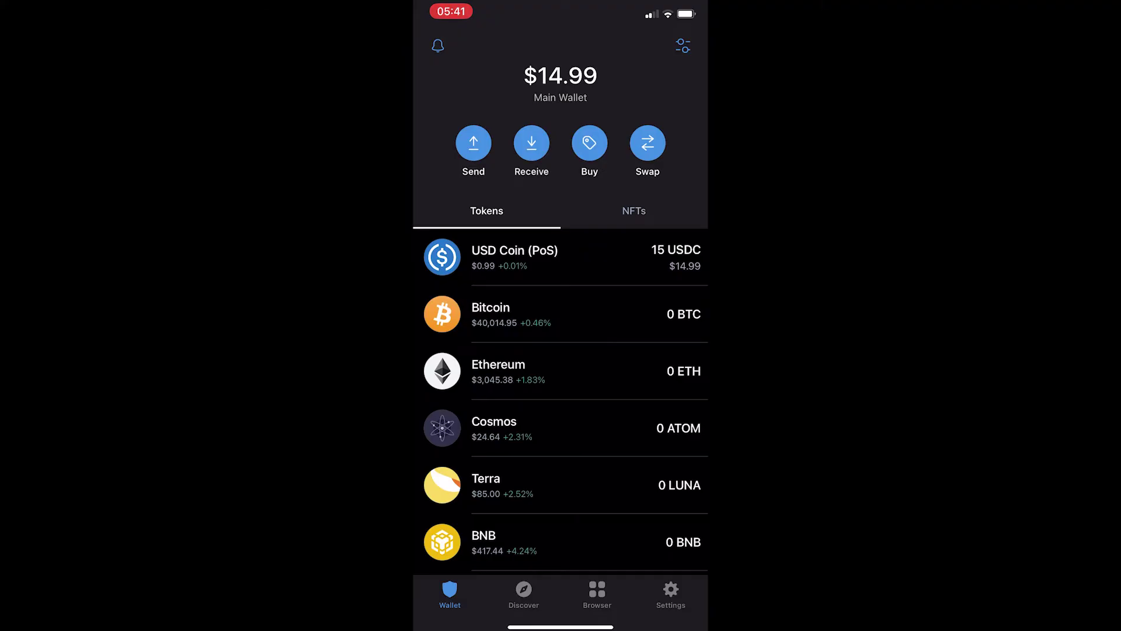
Open Swap from the wallet home and return from Exchange to the simple swap form.
left_click(647, 143)
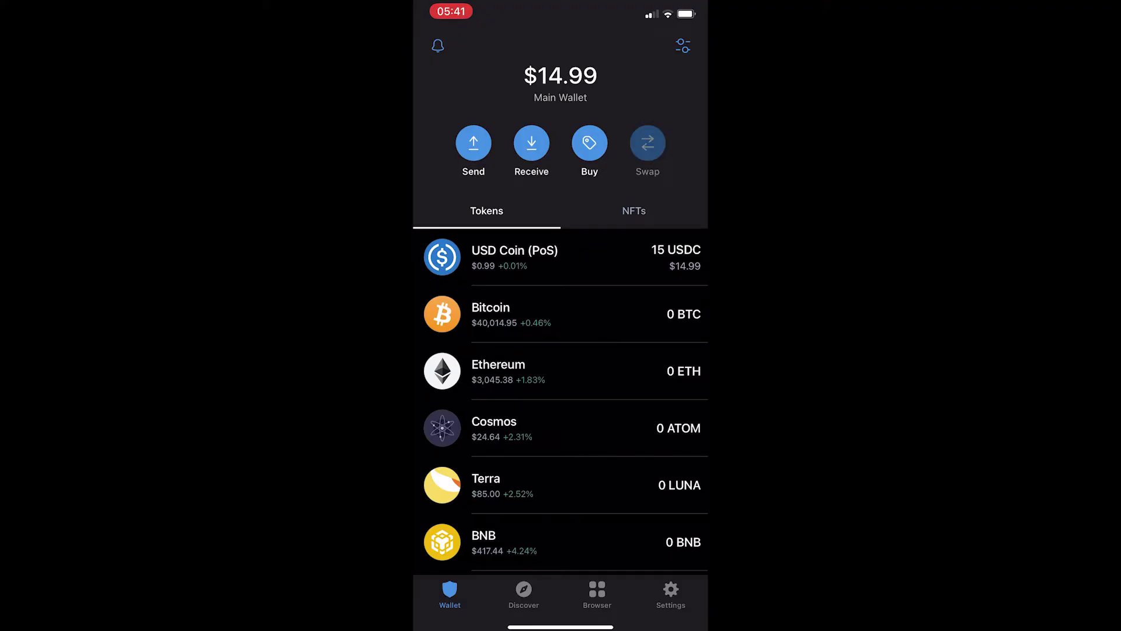
left_click(589, 57)
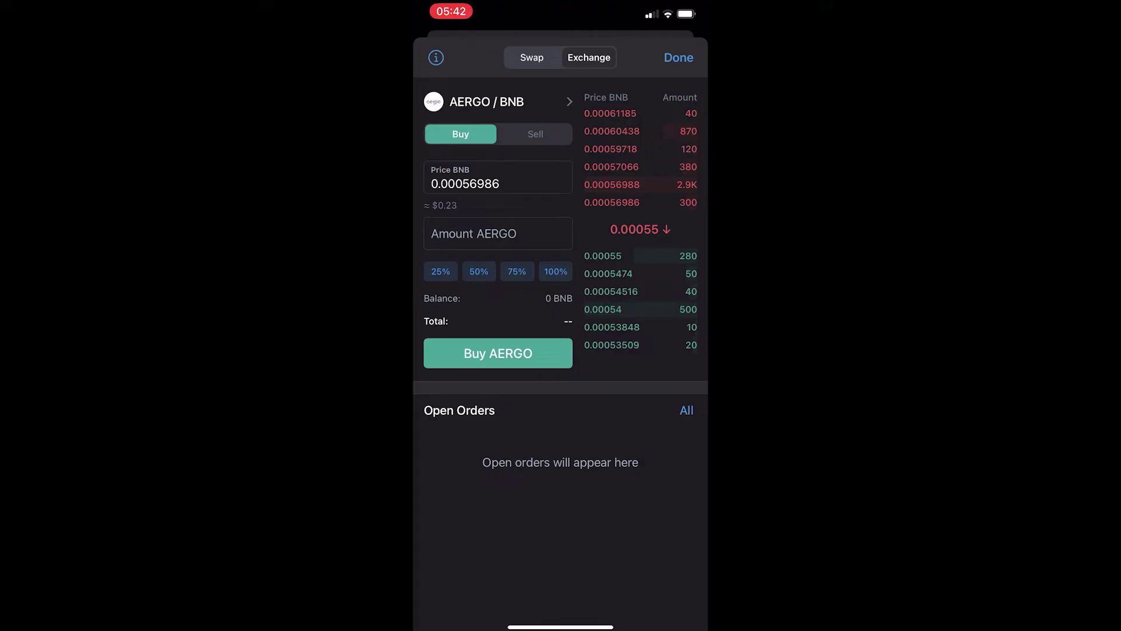
left_click(531, 57)
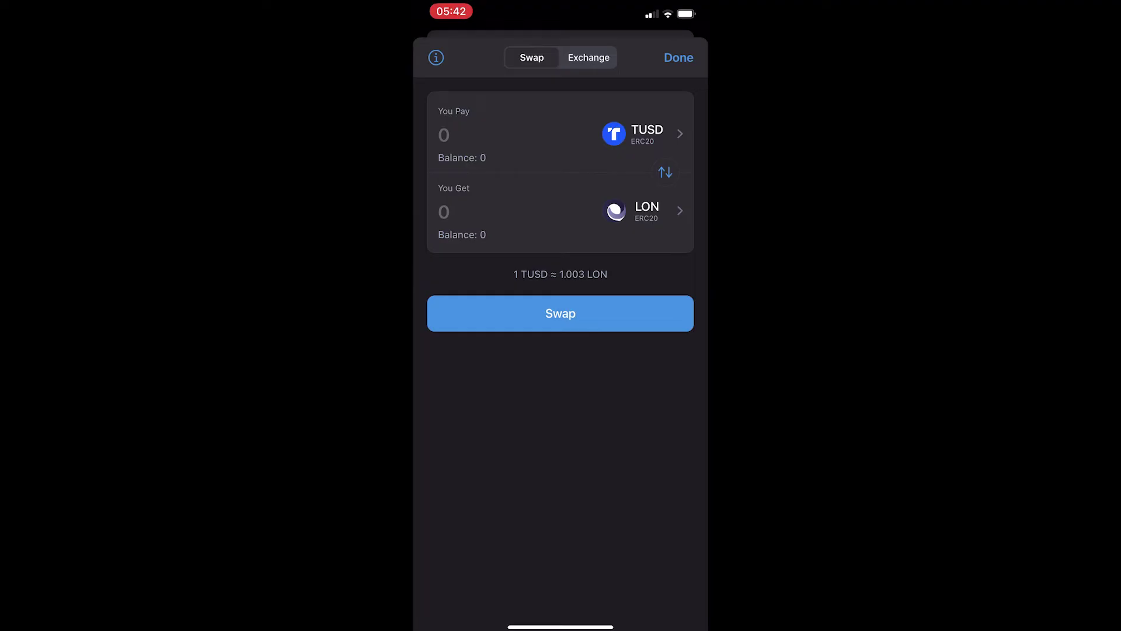
Search 'Usdt' and choose Tether USDT (ERC20) as the token to pay.
left_click(644, 133)
left_click(543, 90)
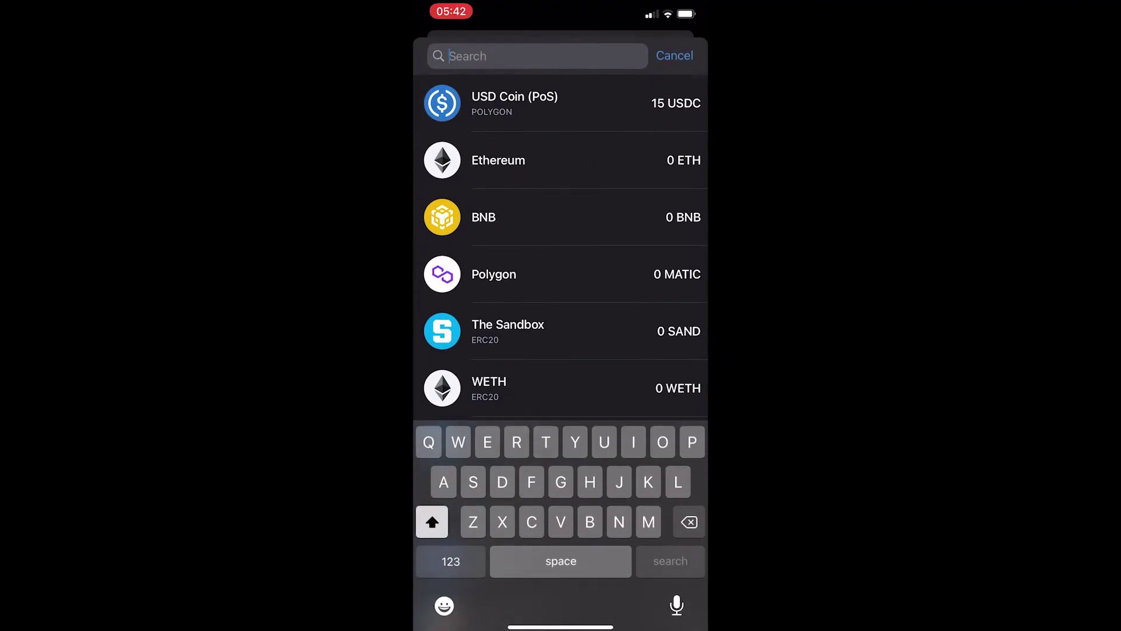
type("Us")
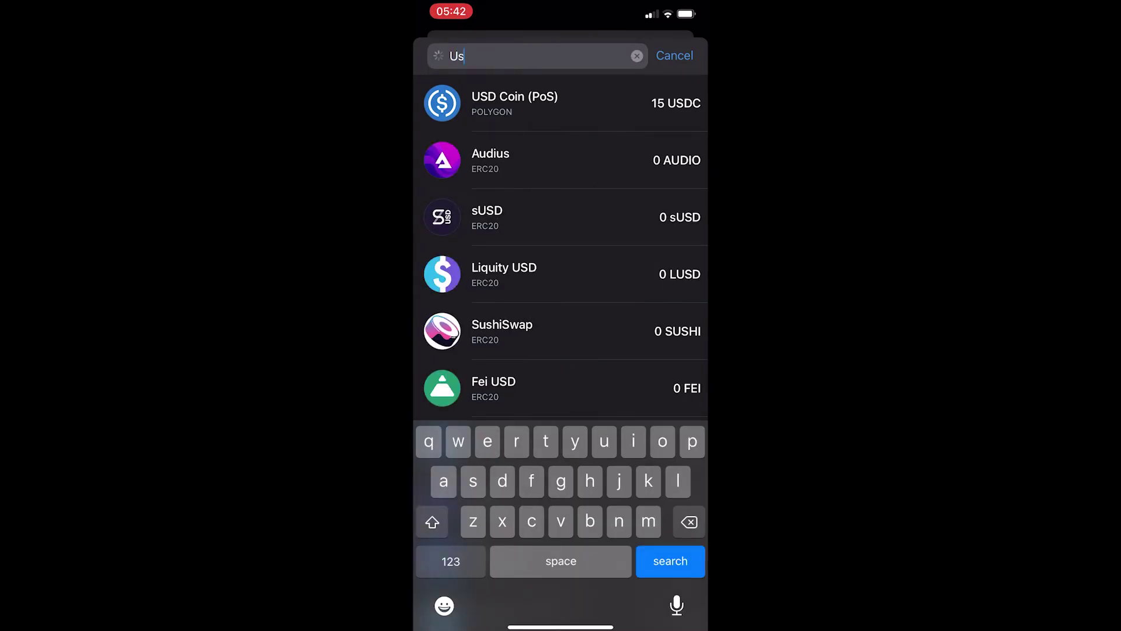
type("dt")
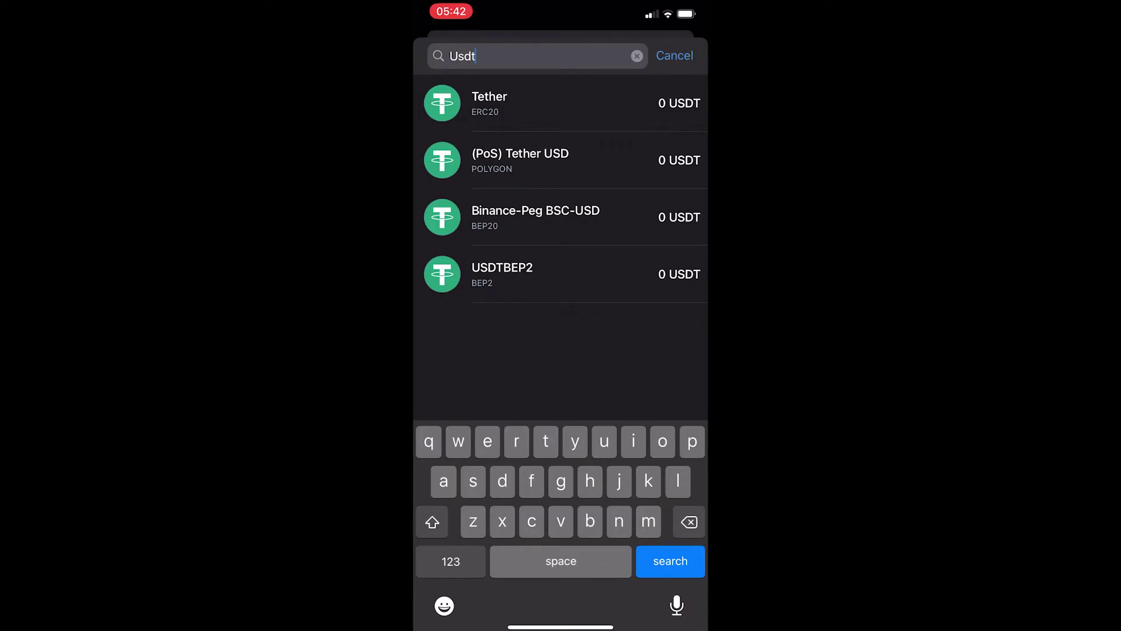
left_click(543, 103)
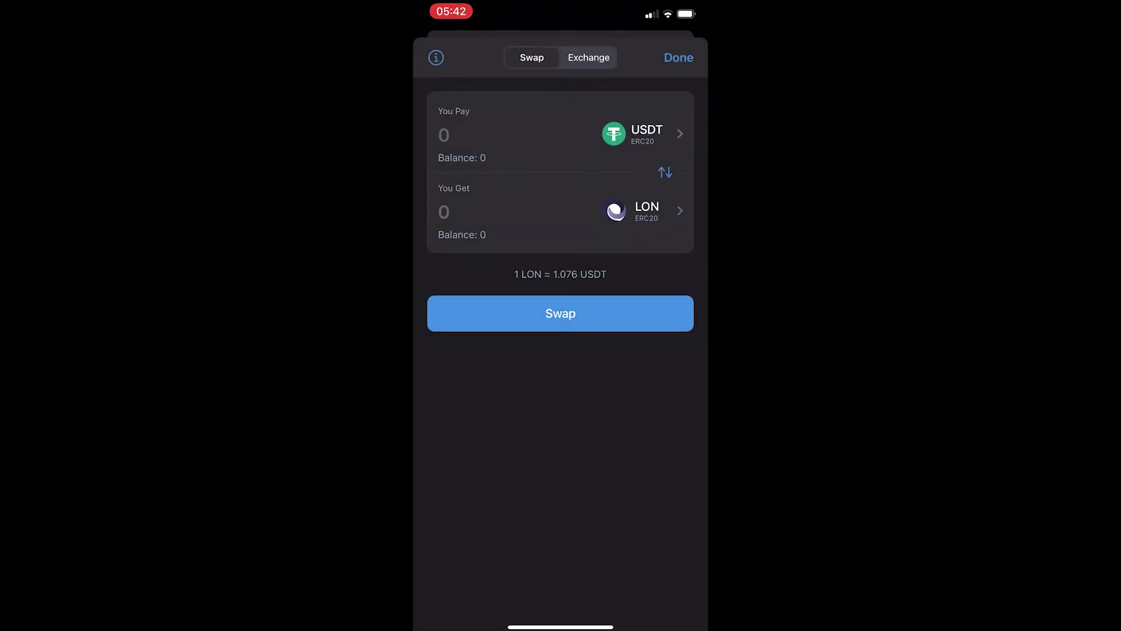
Search 'Btc' and choose Wrapped Bitcoin (ERC20) as the token to receive.
left_click(630, 210)
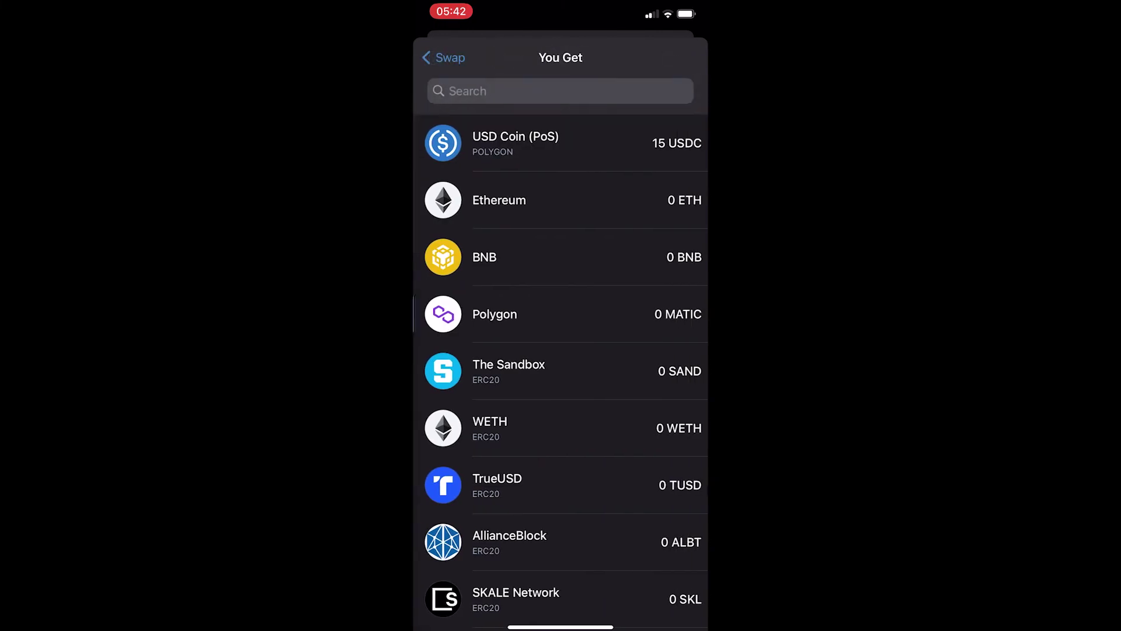
left_click(550, 91)
type("Bt")
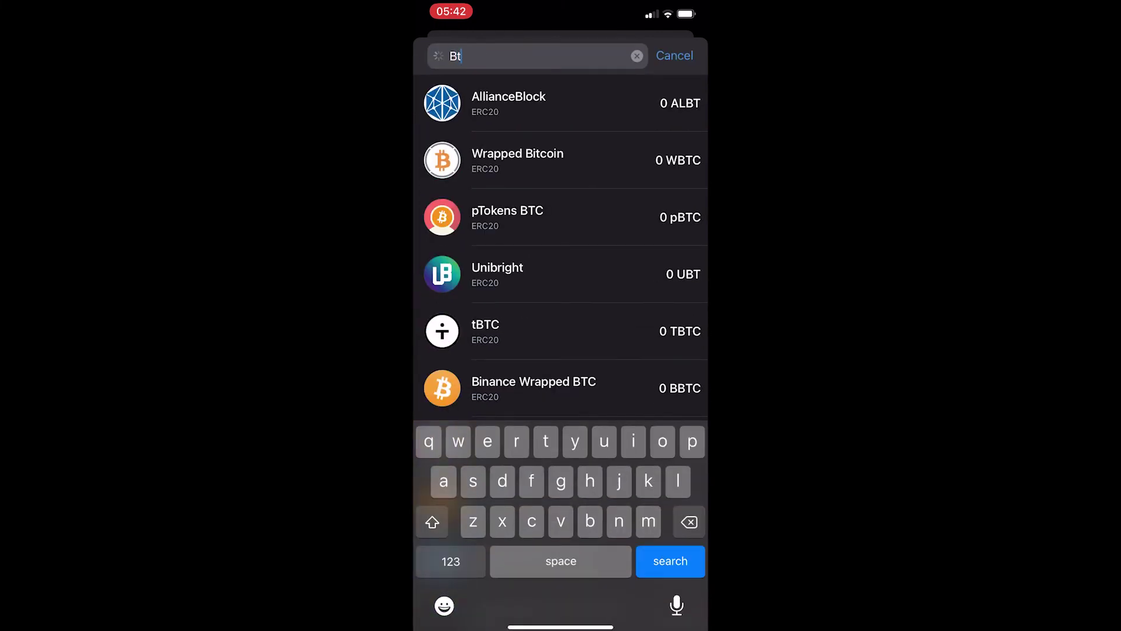
type("c")
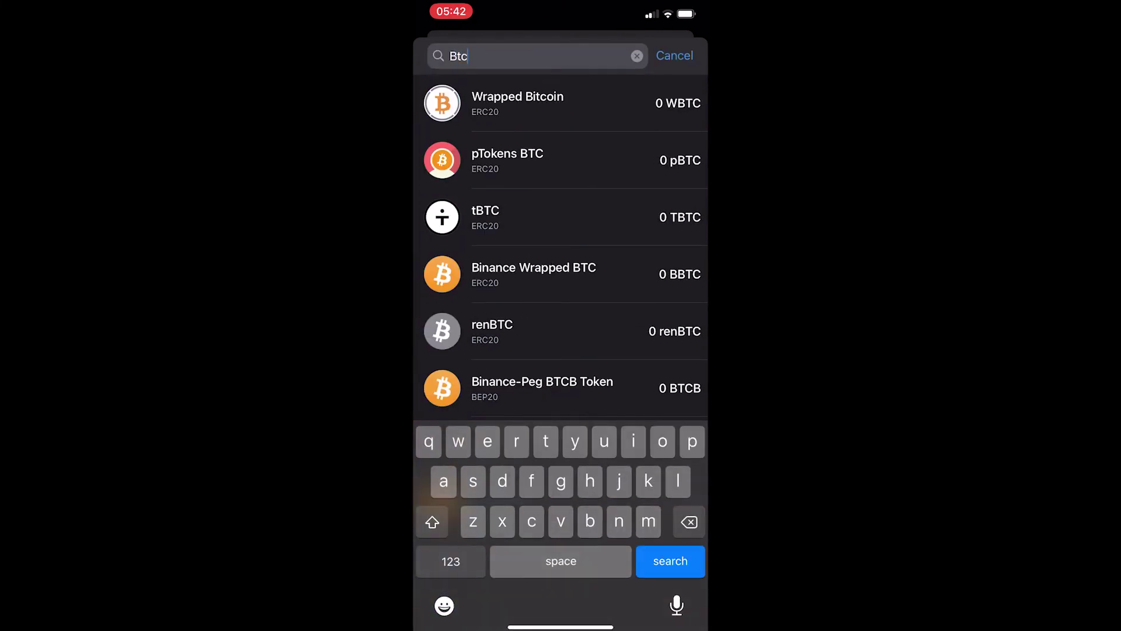
left_click(560, 103)
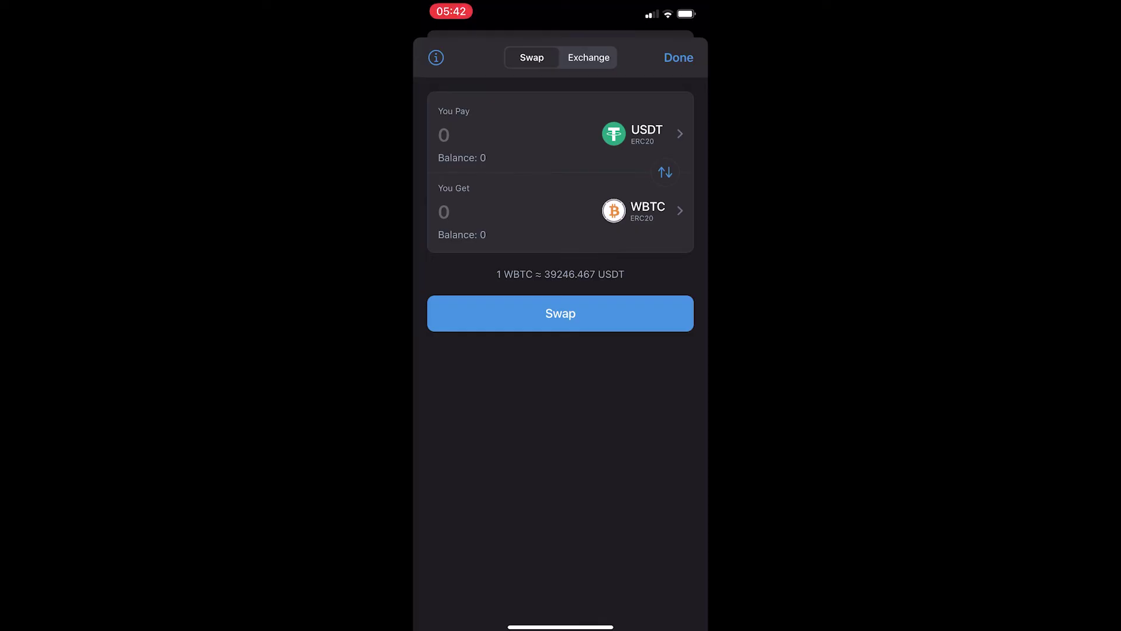
Enter 50000 USDT as the pay amount, giving about 1.249 WBTC.
left_click(444, 133)
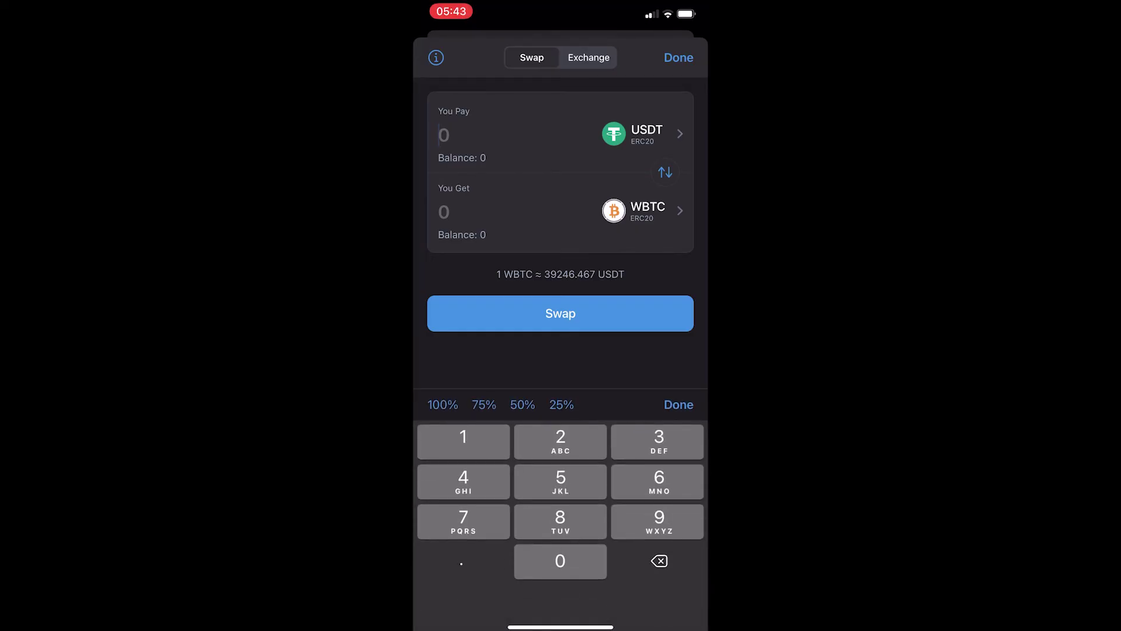
type("5000")
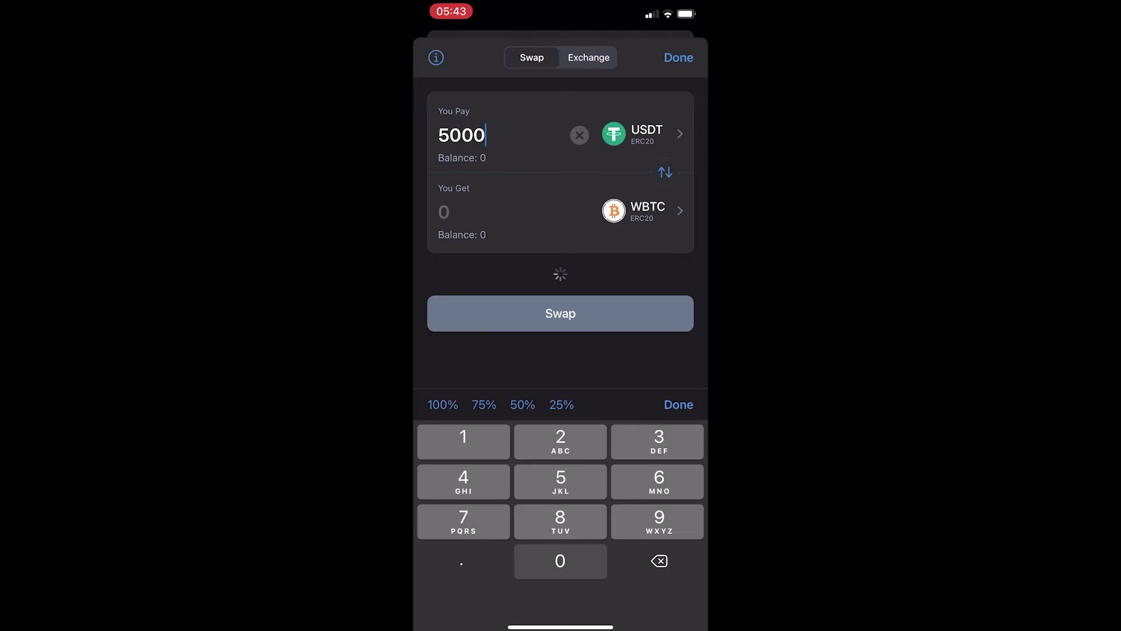
type("0")
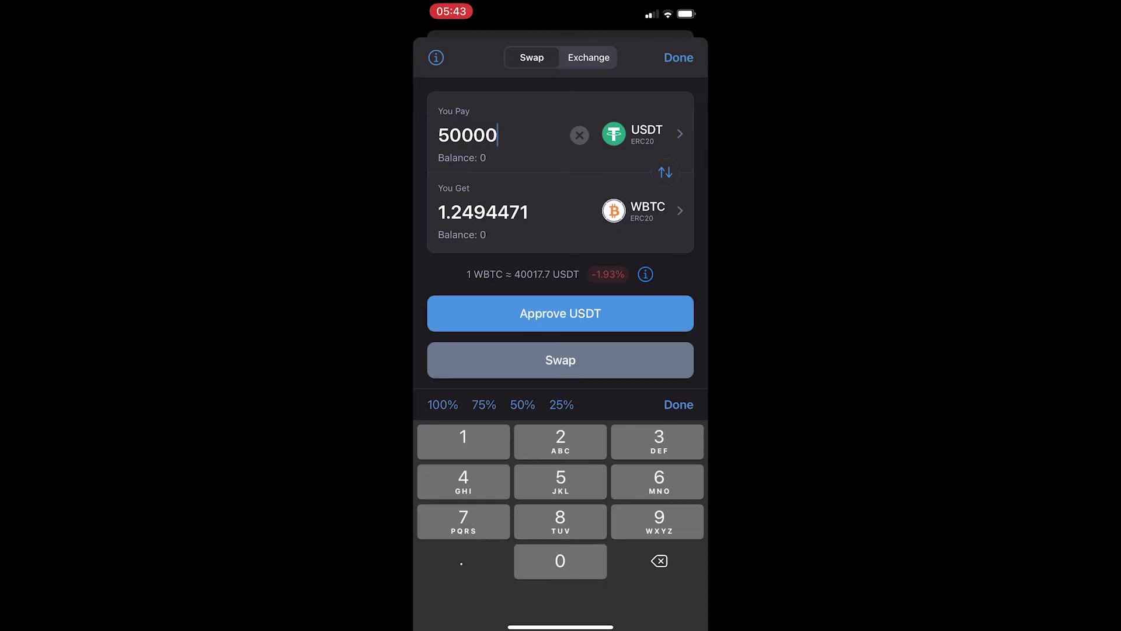
left_click(678, 404)
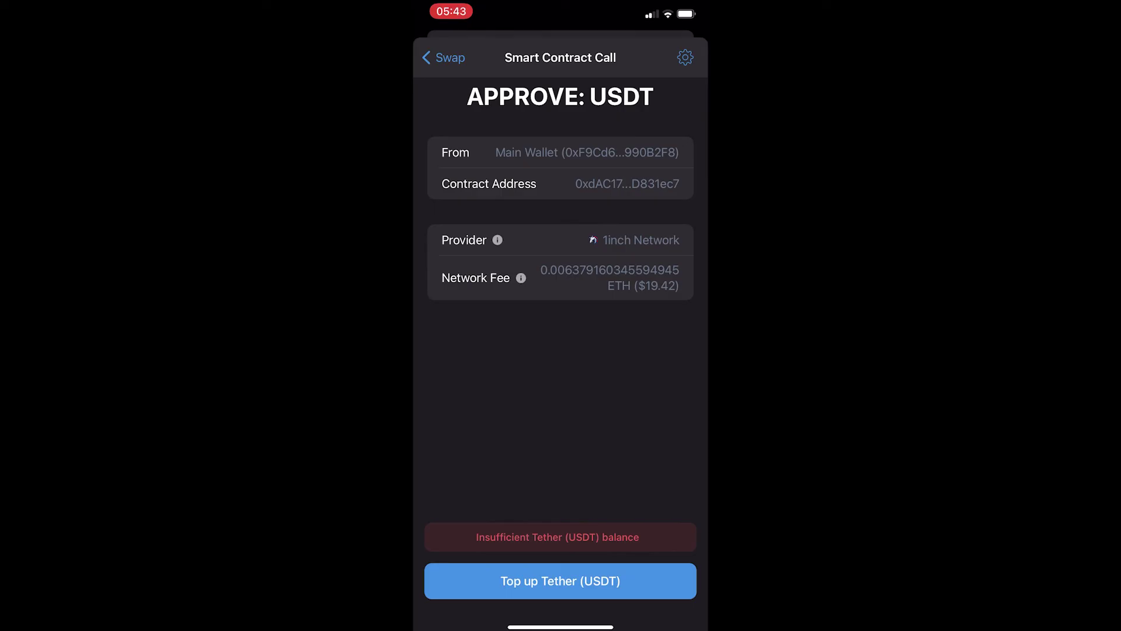
left_click(445, 57)
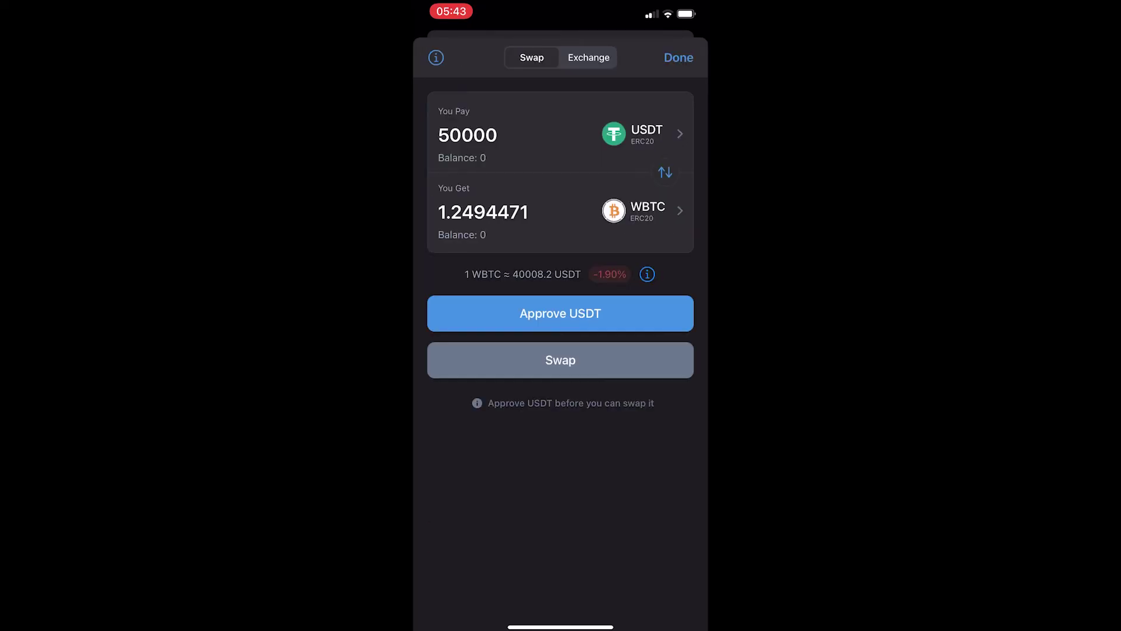